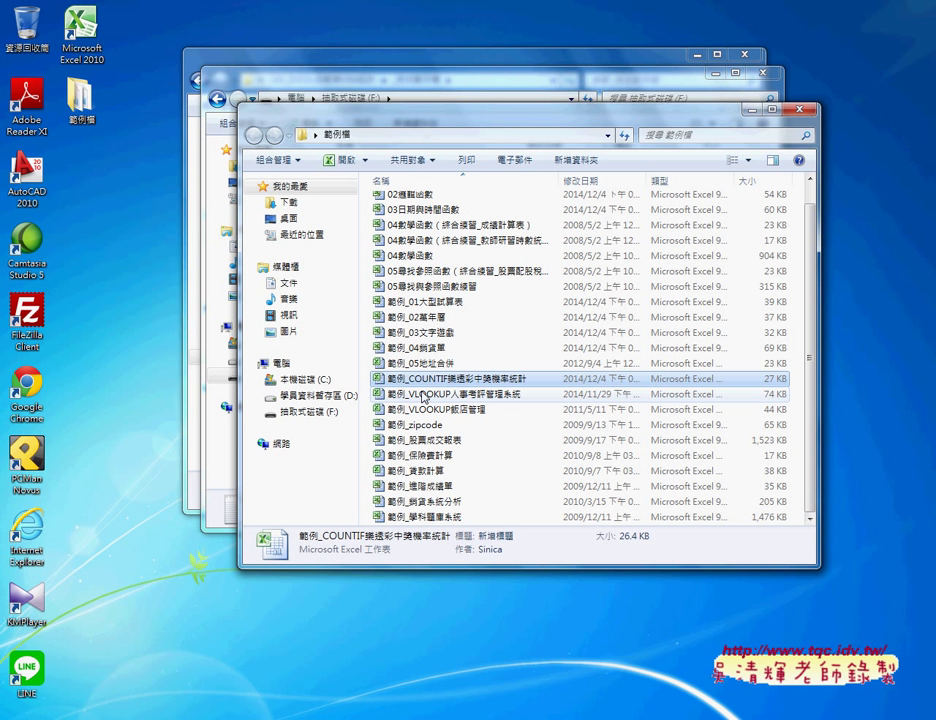
- Open 範例_COUNTIF樂透彩中獎機率統計.xlsx from the 範例檔 folder in Excel
{"action": "double_click", "coordinate": [432, 377]}
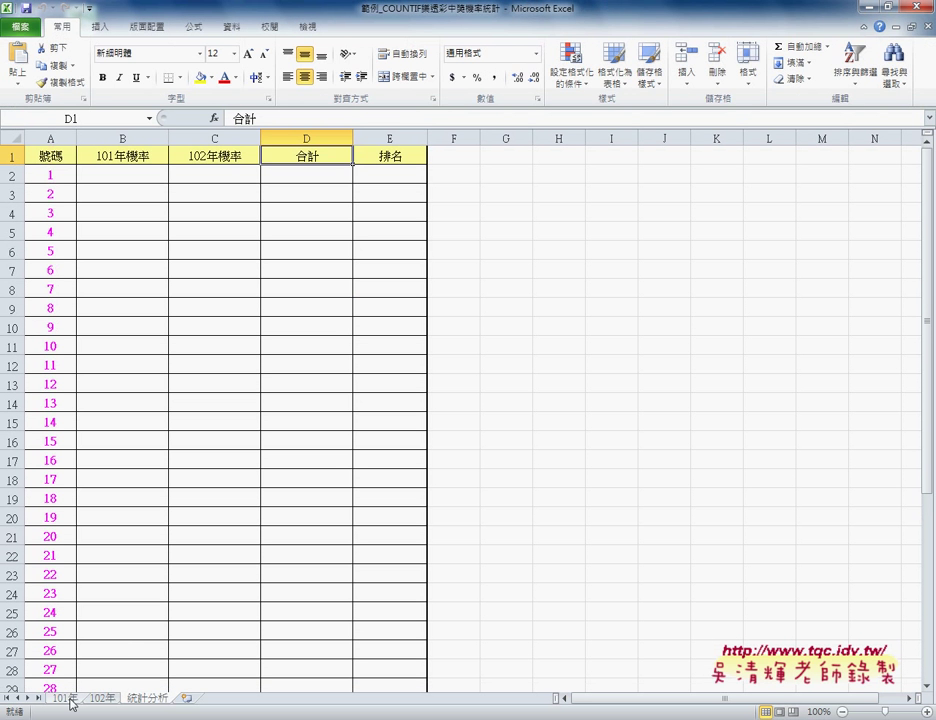
- Go to the 101年 sheet's top rows and select A2, the first draw's period number
{"action": "left_click", "coordinate": [68, 702]}
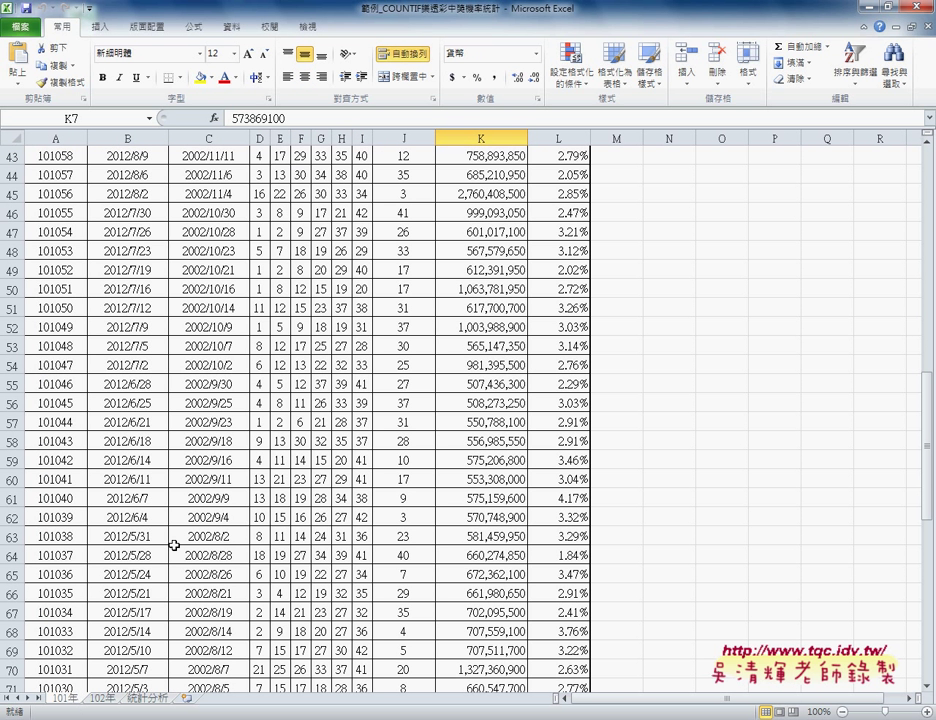
{"action": "scroll", "coordinate": [203, 547], "scroll_direction": "up", "scroll_amount": 8}
{"action": "scroll", "coordinate": [193, 521], "scroll_direction": "up", "scroll_amount": 6}
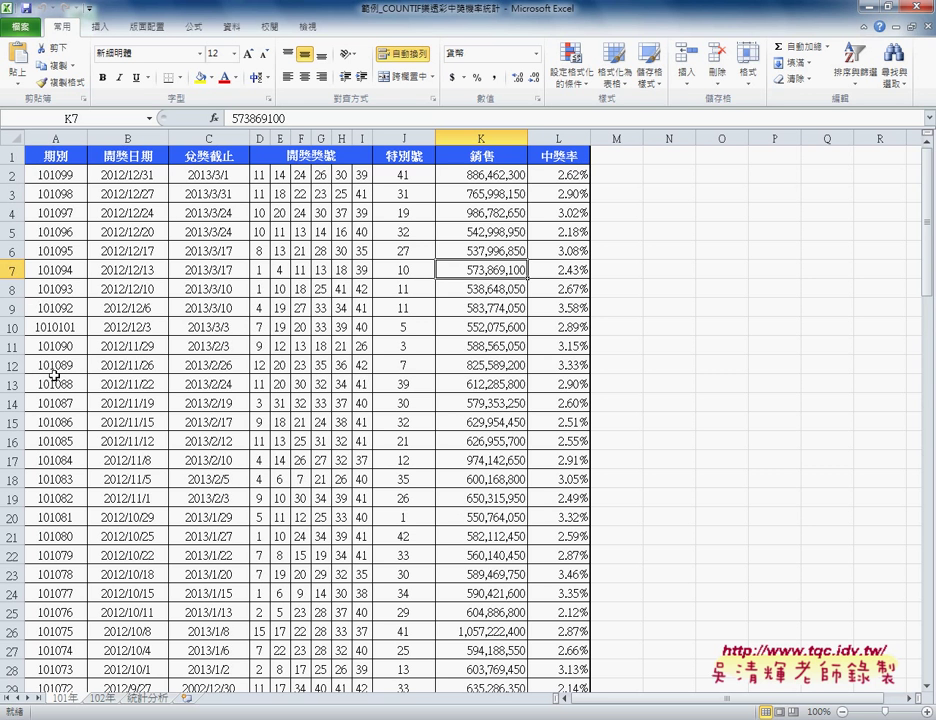
{"action": "left_click", "coordinate": [59, 174]}
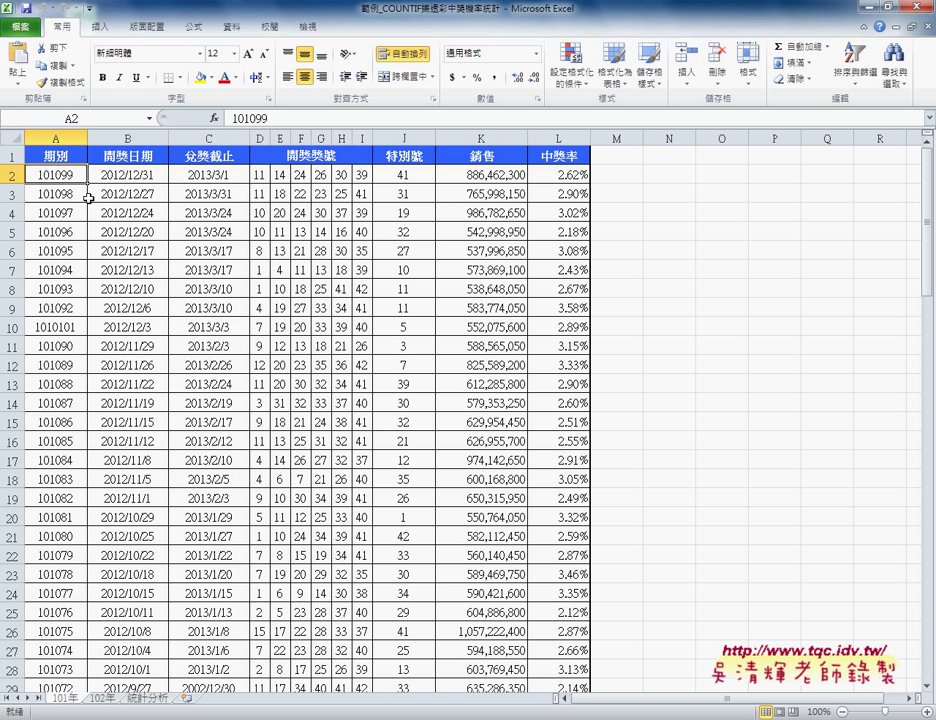
{"action": "left_click", "coordinate": [146, 174]}
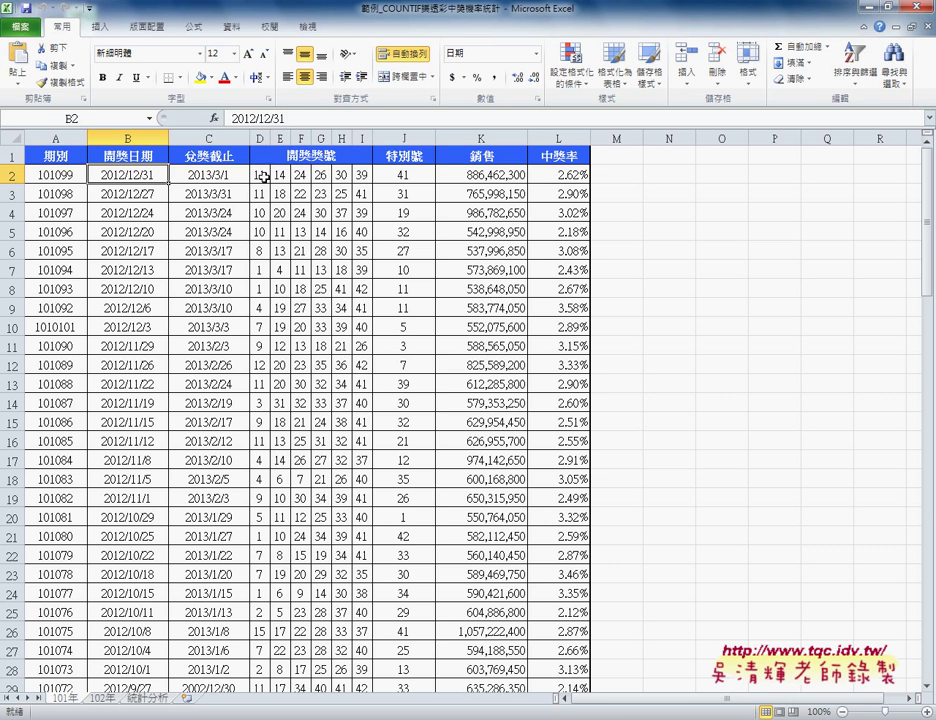
{"action": "left_click_drag", "start_coordinate": [261, 177], "coordinate": [401, 177]}
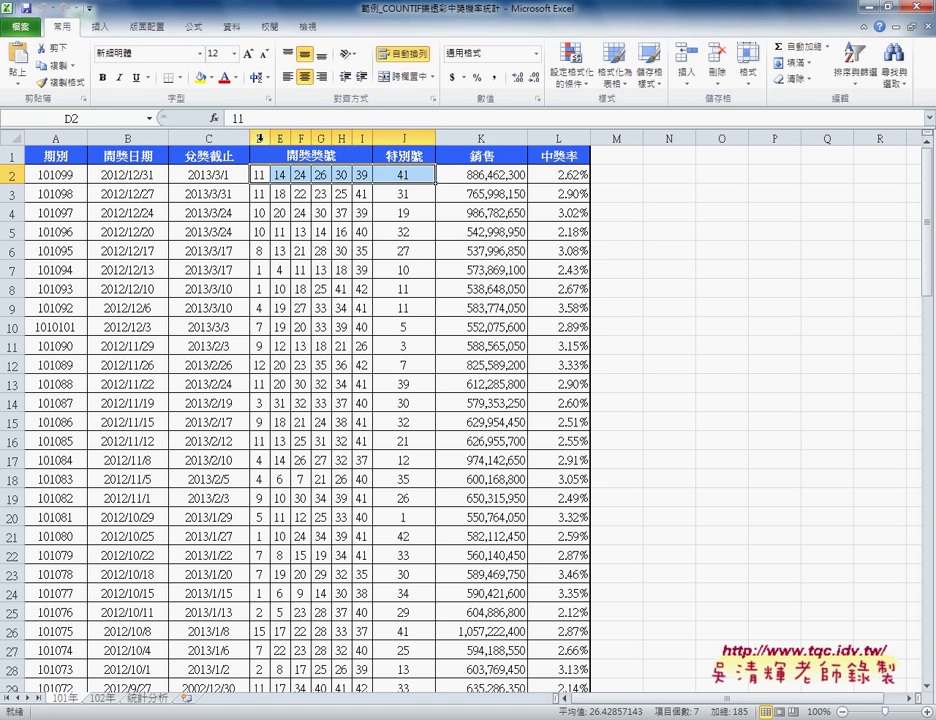
{"action": "left_click", "coordinate": [260, 175]}
{"action": "left_click_drag", "start_coordinate": [260, 175], "coordinate": [398, 177]}
{"action": "left_click", "coordinate": [53, 175]}
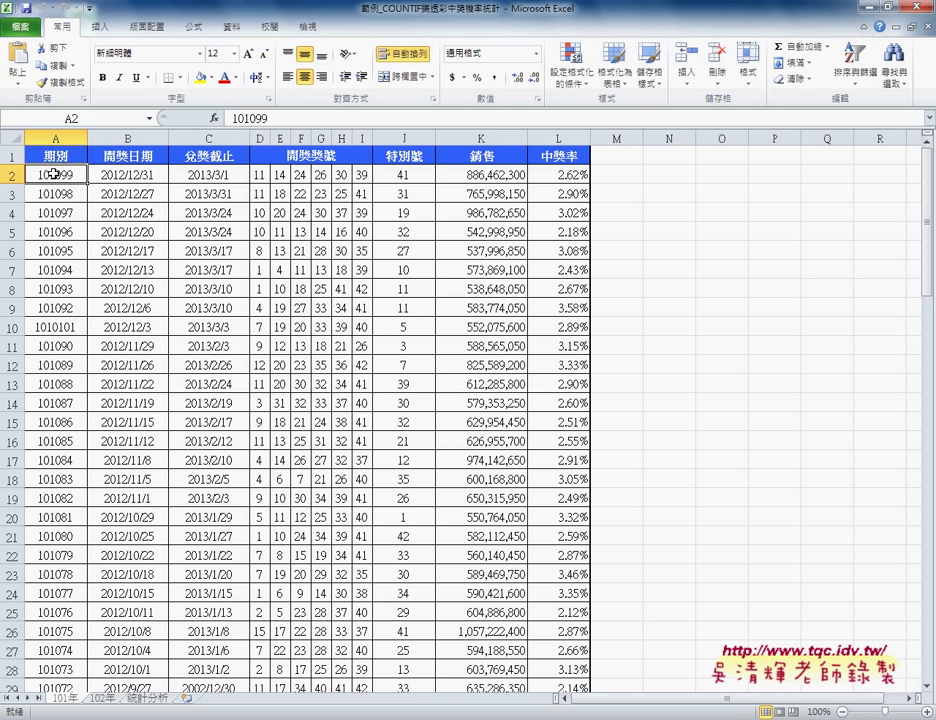
{"action": "key", "text": "ctrl+Down"}
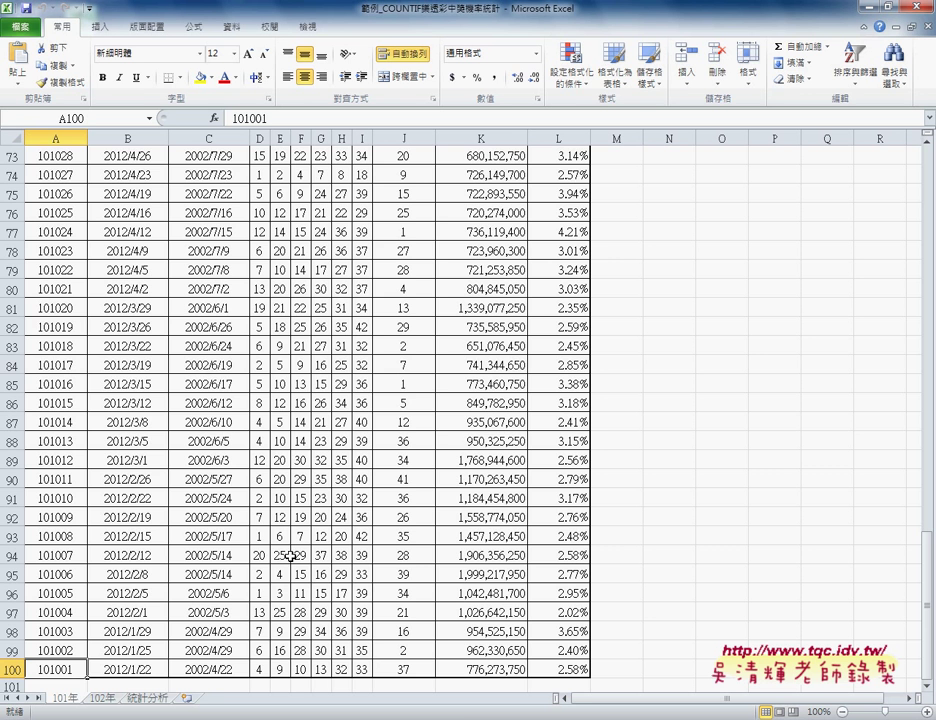
{"action": "scroll", "coordinate": [291, 545], "scroll_direction": "up", "scroll_amount": 1}
{"action": "scroll", "coordinate": [300, 550], "scroll_direction": "up", "scroll_amount": 13}
{"action": "scroll", "coordinate": [280, 594], "scroll_direction": "down", "scroll_amount": 7}
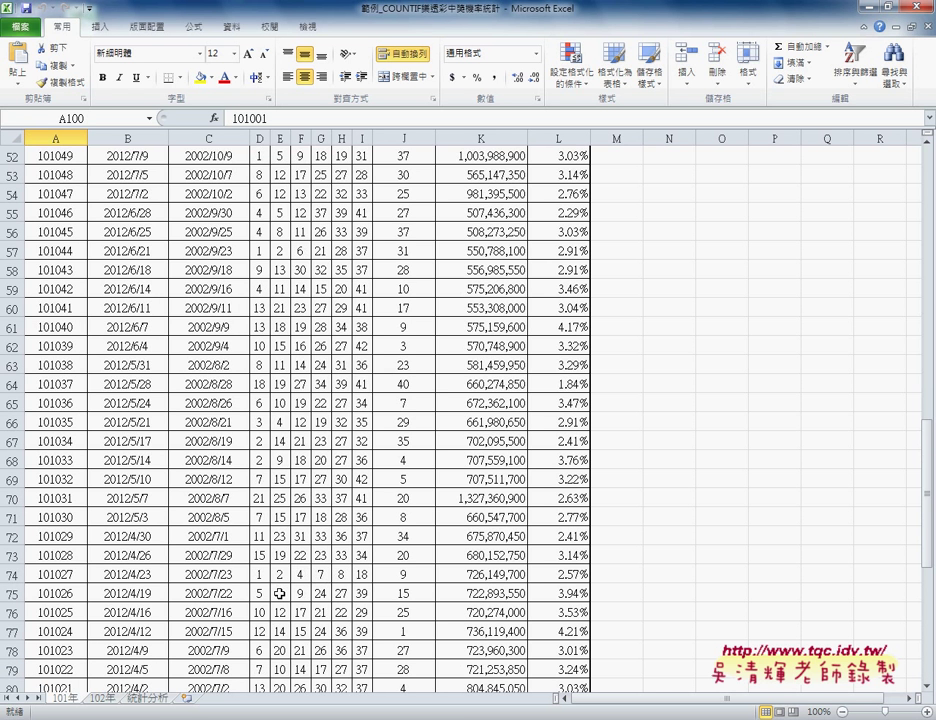
{"action": "key", "text": "ctrl+Home"}
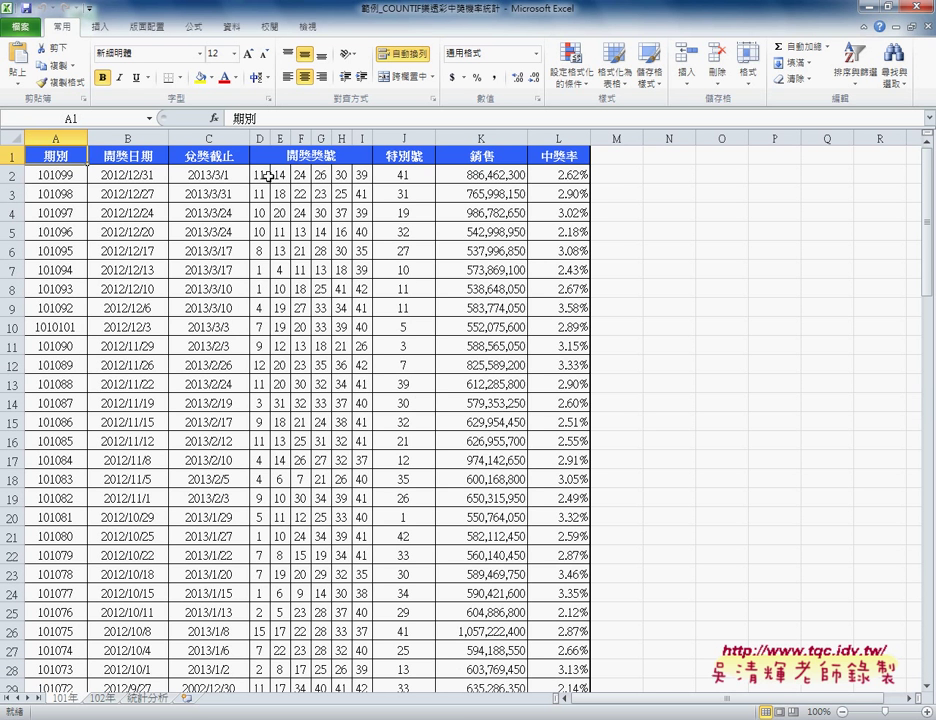
{"action": "left_click", "coordinate": [259, 176]}
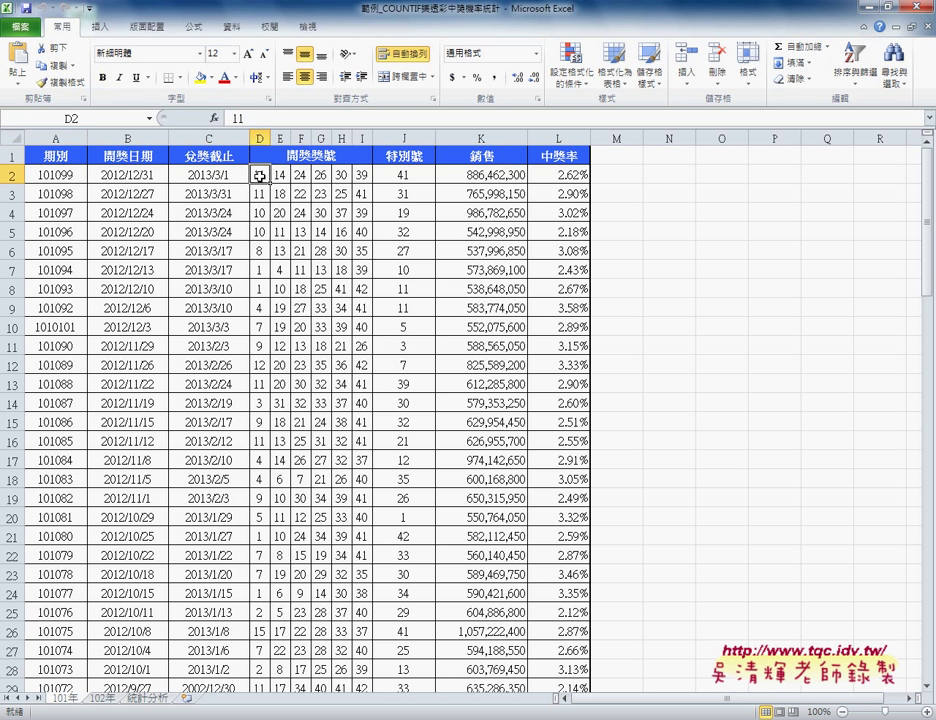
- Select D2:J2, then extend the selection down to D2:J100 with Ctrl+Shift+Down
{"action": "left_click", "coordinate": [408, 172], "text": "shift"}
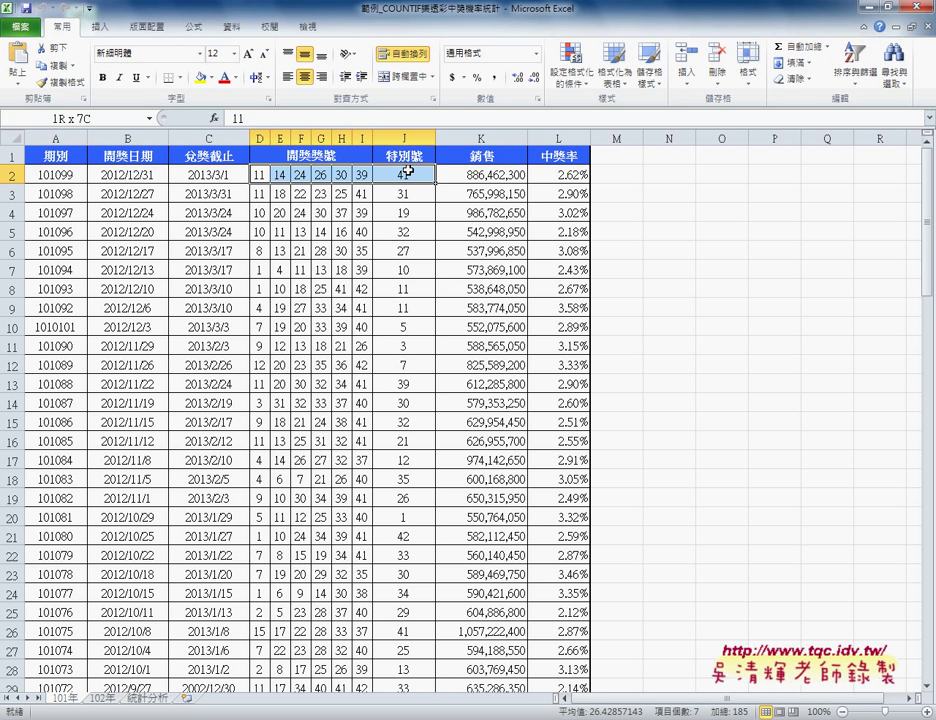
{"action": "left_click_drag", "start_coordinate": [408, 172], "coordinate": [408, 178]}
{"action": "key", "text": "ctrl+shift+Down"}
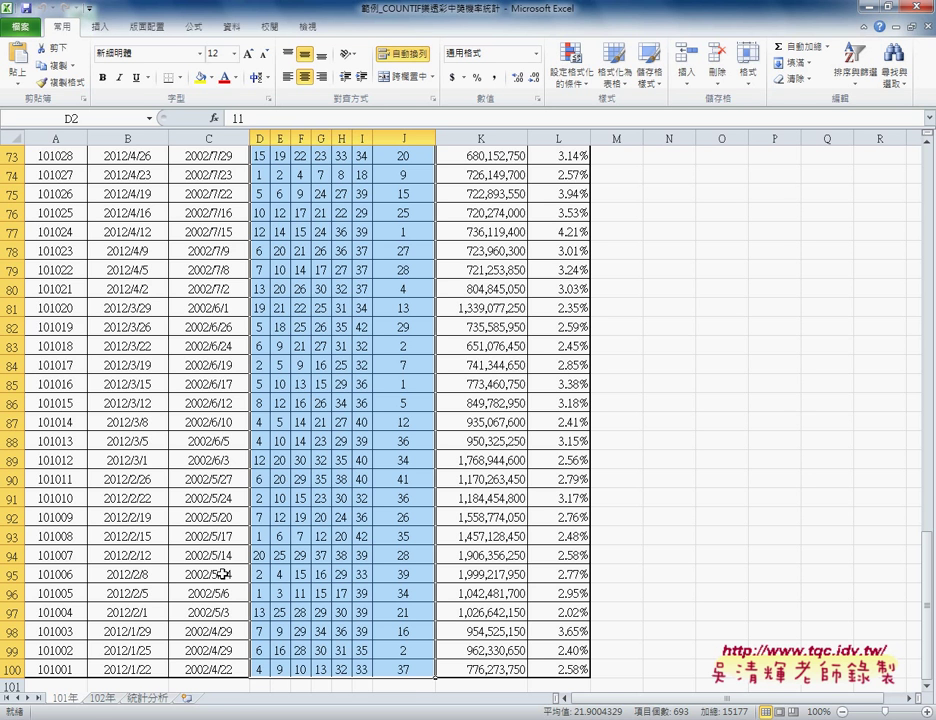
- Select B2 on the 統計分析 sheet, then switch to Chrome showing the Google Drive folder
{"action": "left_click", "coordinate": [147, 699]}
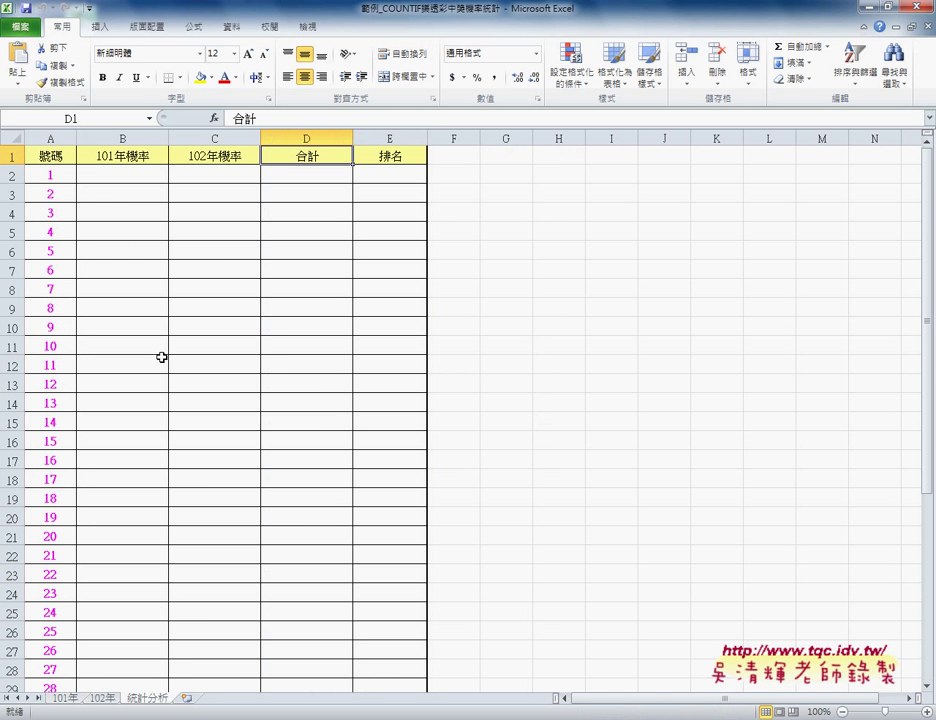
{"action": "left_click", "coordinate": [54, 176]}
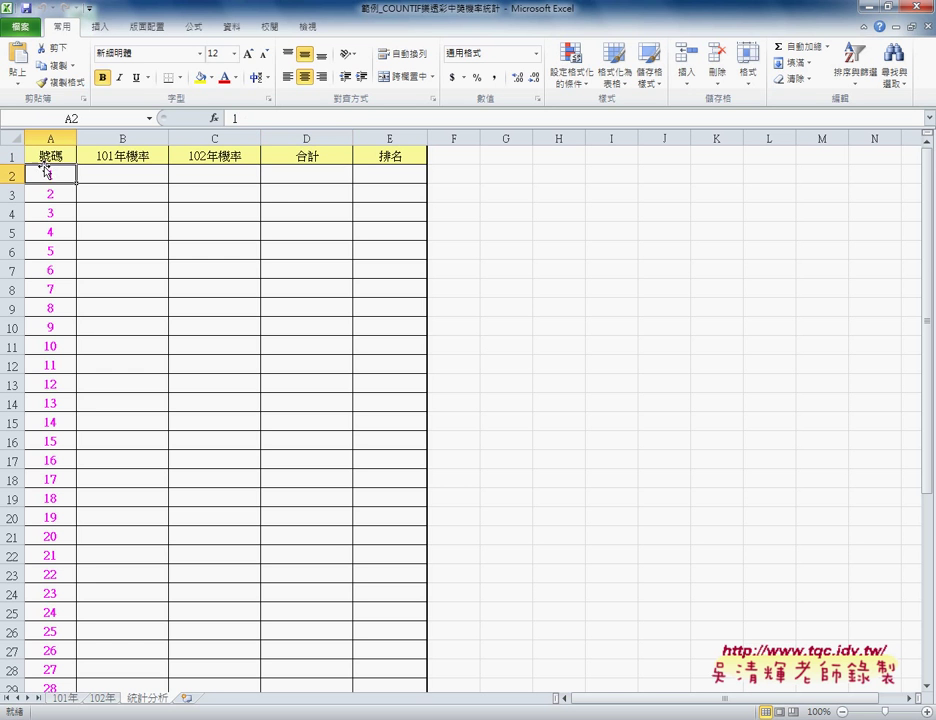
{"action": "left_click", "coordinate": [122, 176]}
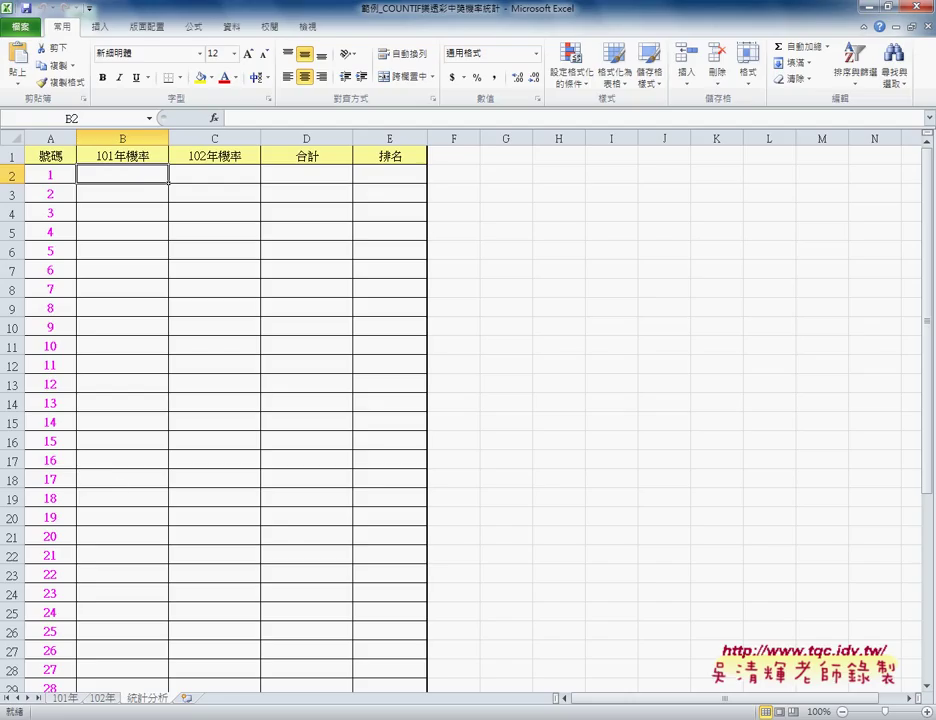
{"action": "key", "text": "alt+Tab"}
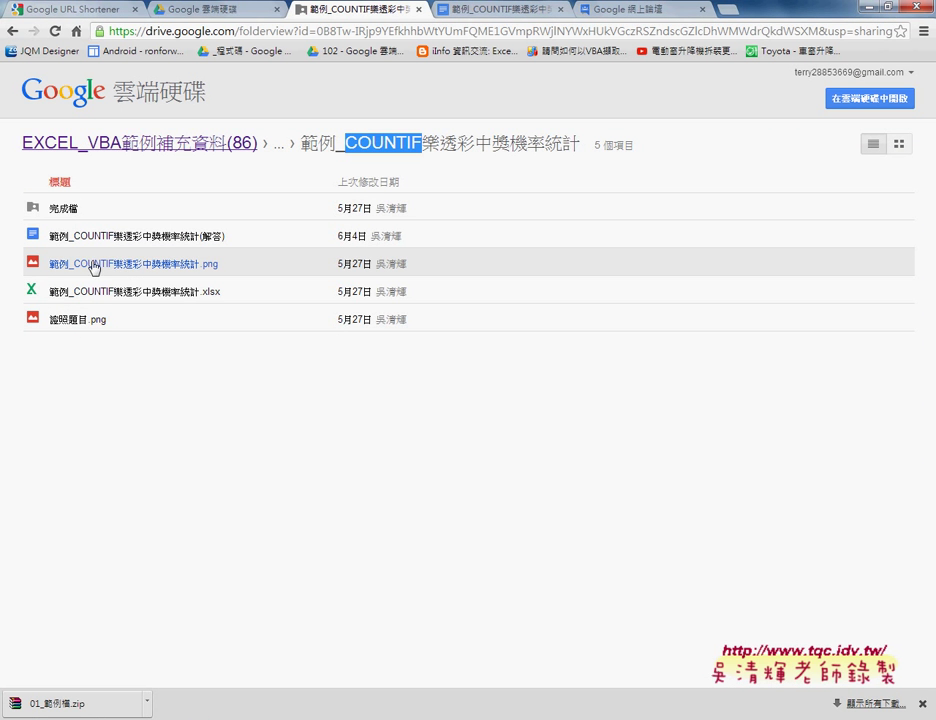
- Preview 範例_COUNTIF樂透彩中獎機率統計.png in Google Drive, then return to the Excel workbook
{"action": "left_click", "coordinate": [114, 270]}
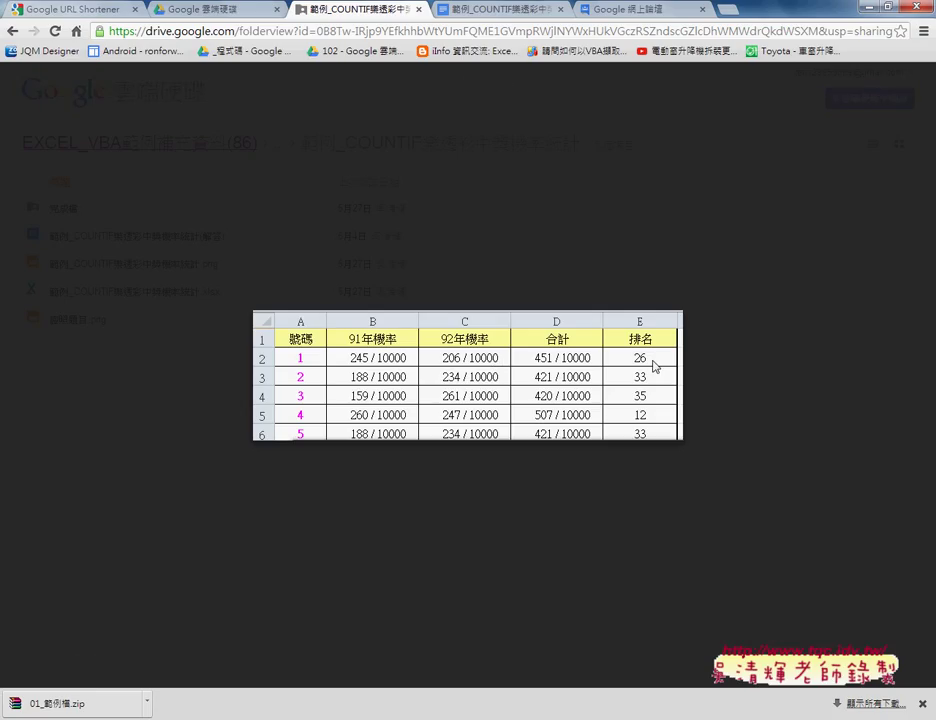
{"action": "mouse_move", "coordinate": [467, 375]}
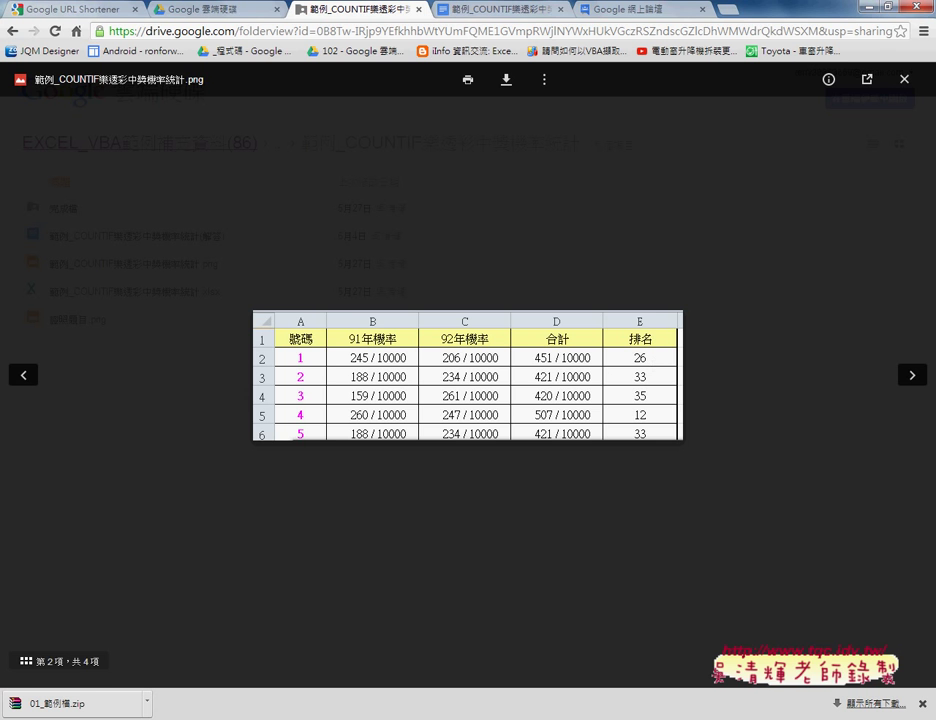
{"action": "left_click", "coordinate": [297, 684]}
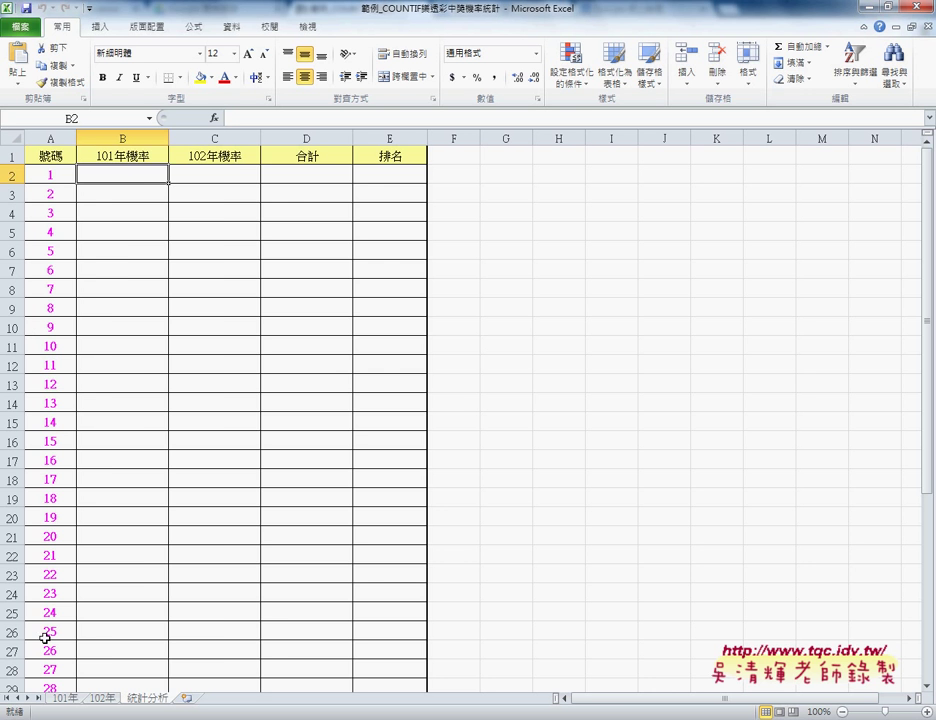
- Switch to the 101年 sheet of draw records
{"action": "left_click", "coordinate": [66, 697]}
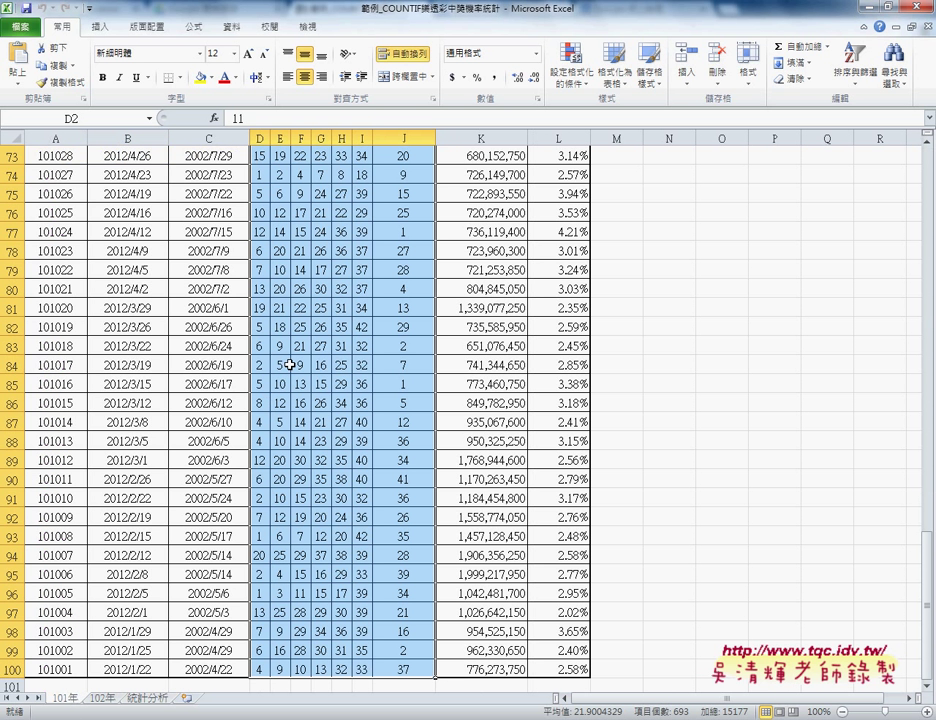